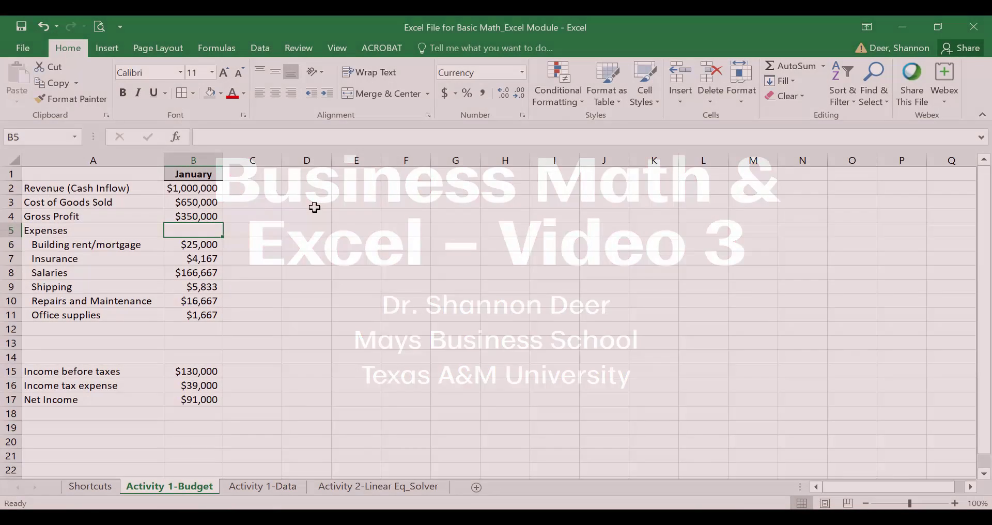
Review the January budget figures in column B of Activity 1-Budget, down to the Expenses row
{"action": "key", "text": "Up"}
{"action": "key", "text": "Up"}
{"action": "key", "text": "Down"}
{"action": "key", "text": "Down"}
{"action": "key", "text": "Down"}
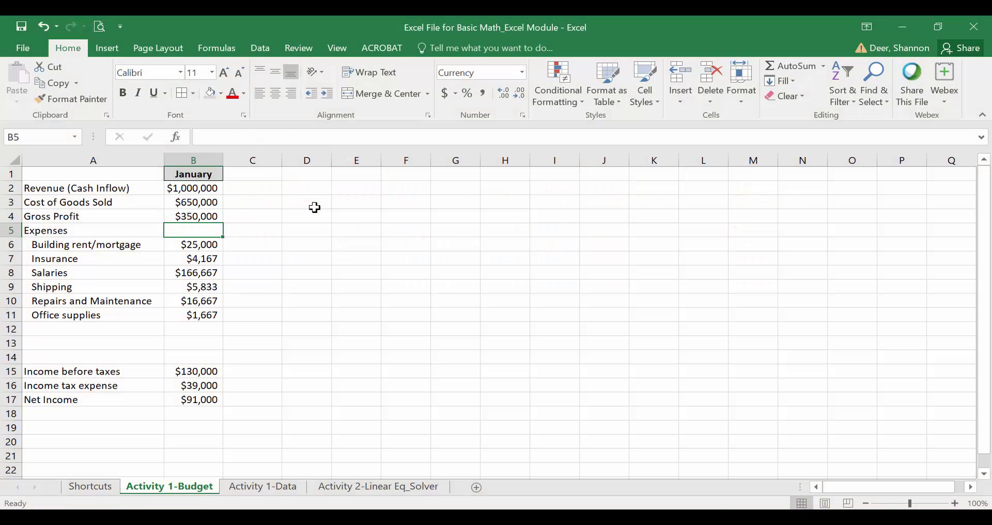
{"action": "key", "text": "Down"}
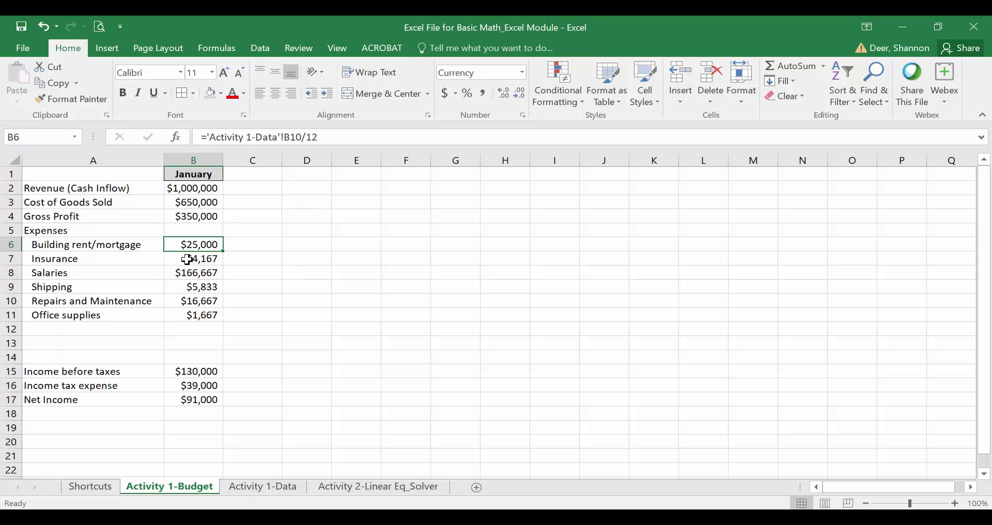
Check the annual expenditure amounts from B10 on Activity 1-Data, then return to Activity 1-Budget
{"action": "key", "text": "ctrl+Page_Down"}
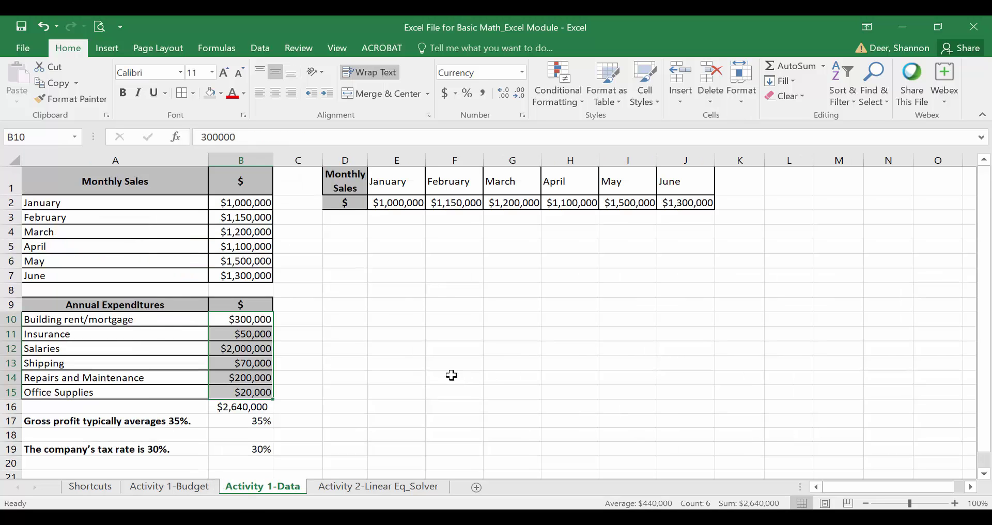
{"action": "left_click", "coordinate": [263, 320]}
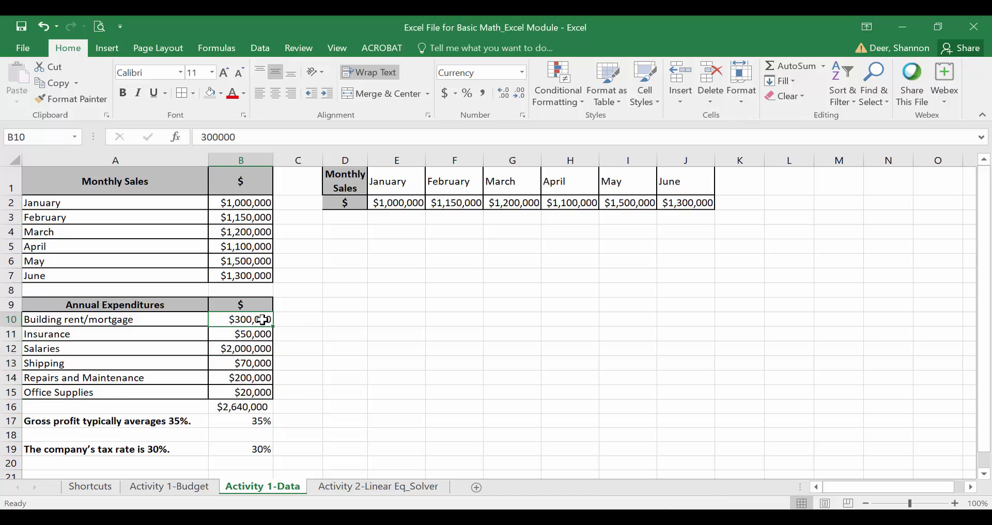
{"action": "key", "text": "Down"}
{"action": "key", "text": "Down"}
{"action": "key", "text": "Down"}
{"action": "key", "text": "Down"}
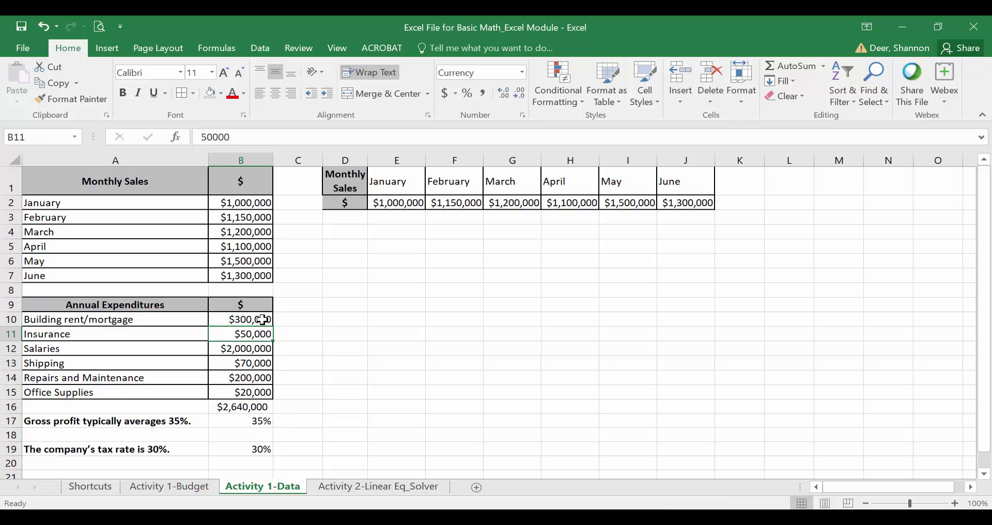
{"action": "key", "text": "Down"}
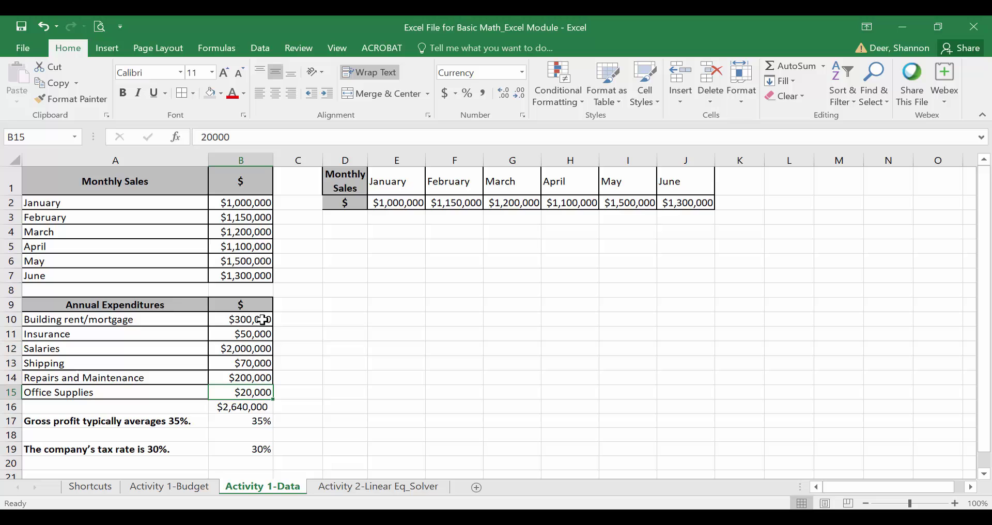
{"action": "left_click", "coordinate": [181, 490]}
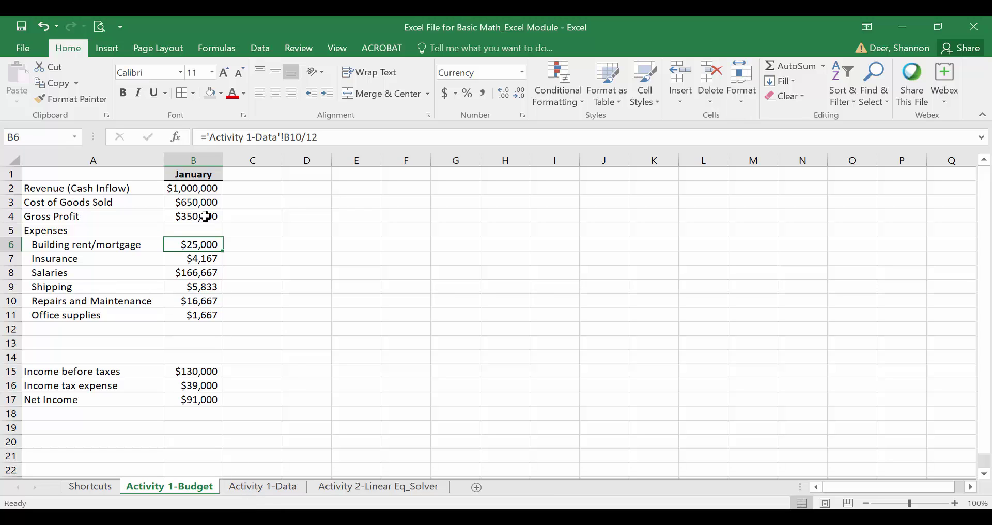
Make B6 and B7 use absolute references $B$10 and $B$11 to Activity 1-Data
{"action": "key", "text": "F2"}
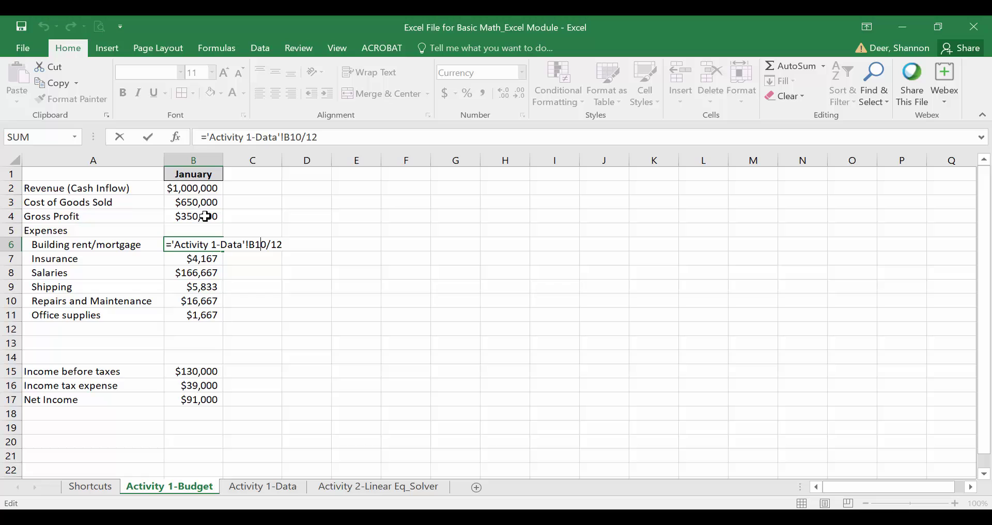
{"action": "key", "text": "F4"}
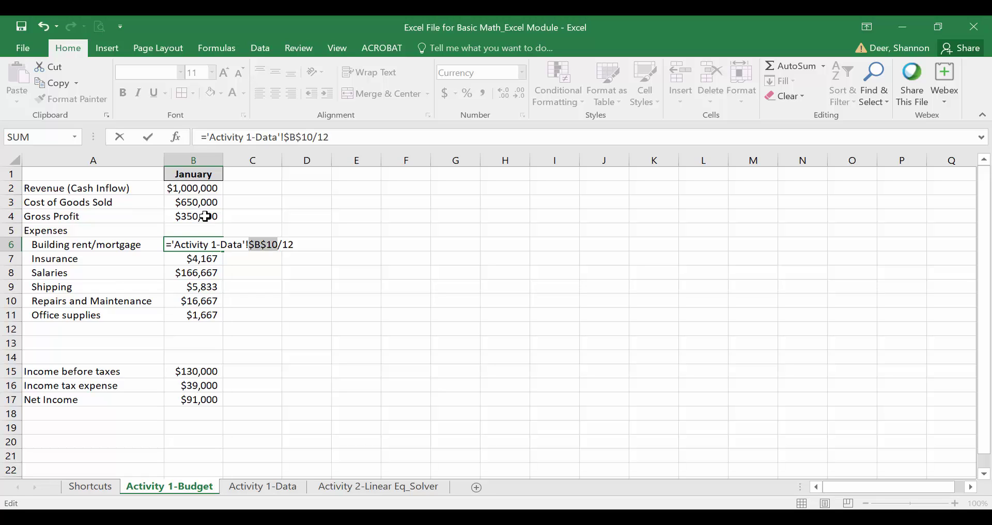
{"action": "key", "text": "Return"}
{"action": "key", "text": "F2"}
{"action": "key", "text": "Left"}
{"action": "key", "text": "Left"}
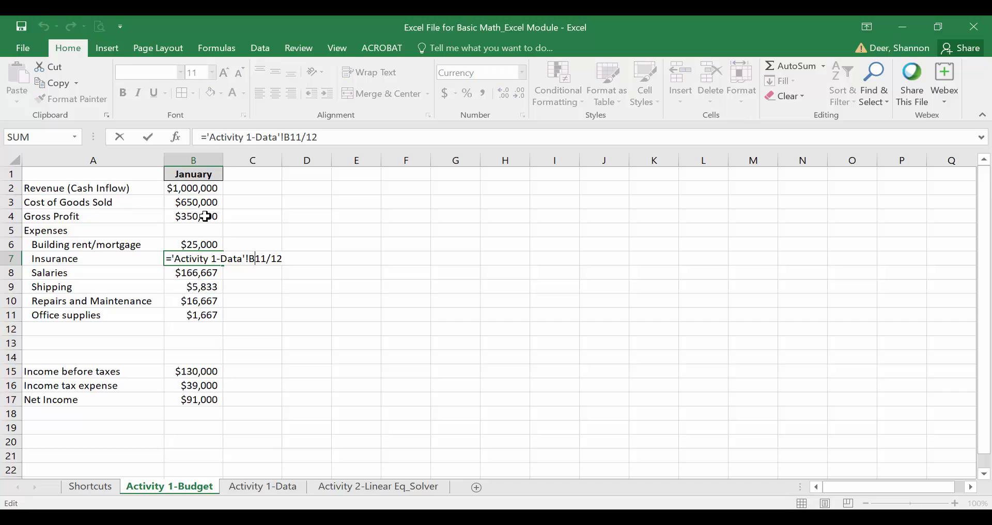
{"action": "key", "text": "F4"}
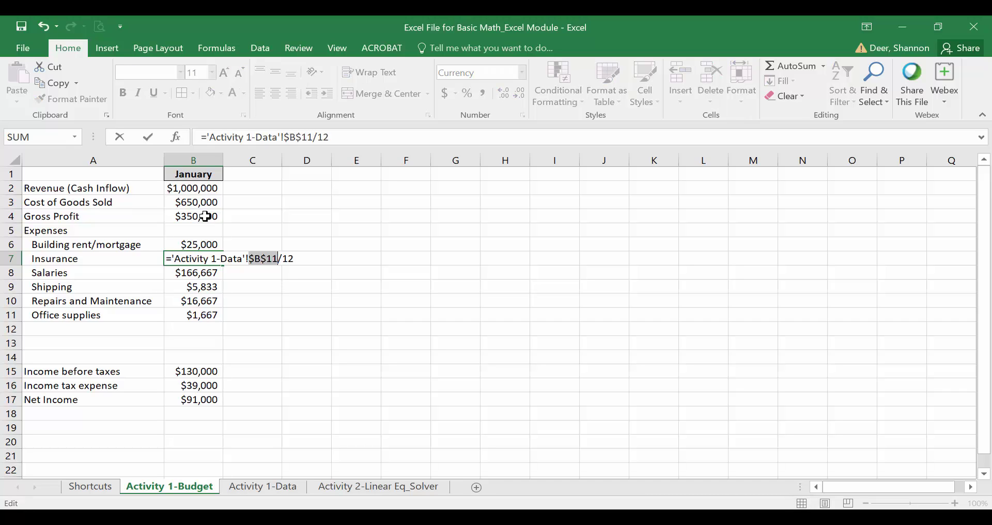
{"action": "key", "text": "Return"}
Change B6's rent reference to the mixed reference $B10, locking only the column
{"action": "key", "text": "Up"}
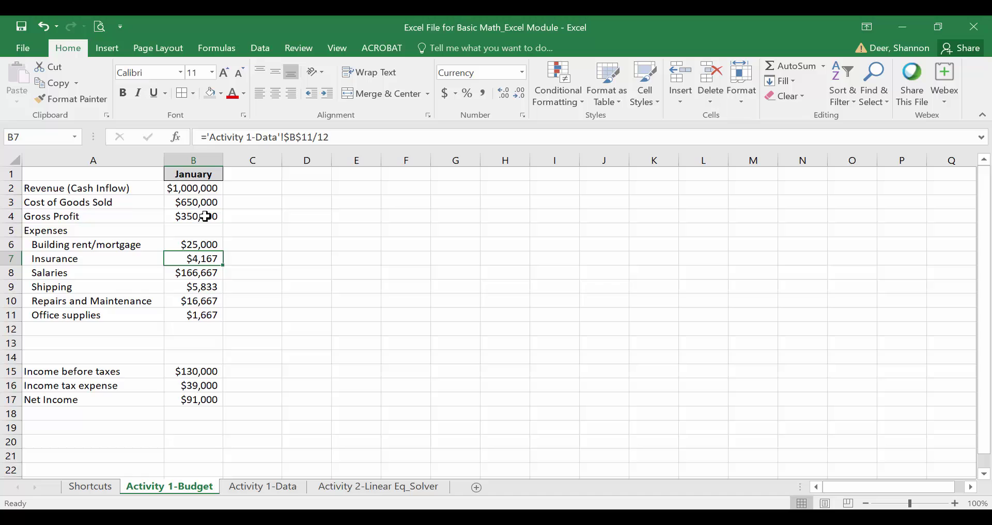
{"action": "key", "text": "Up"}
{"action": "key", "text": "Down"}
{"action": "key", "text": "ctrl+shift+4"}
{"action": "key", "text": "Up"}
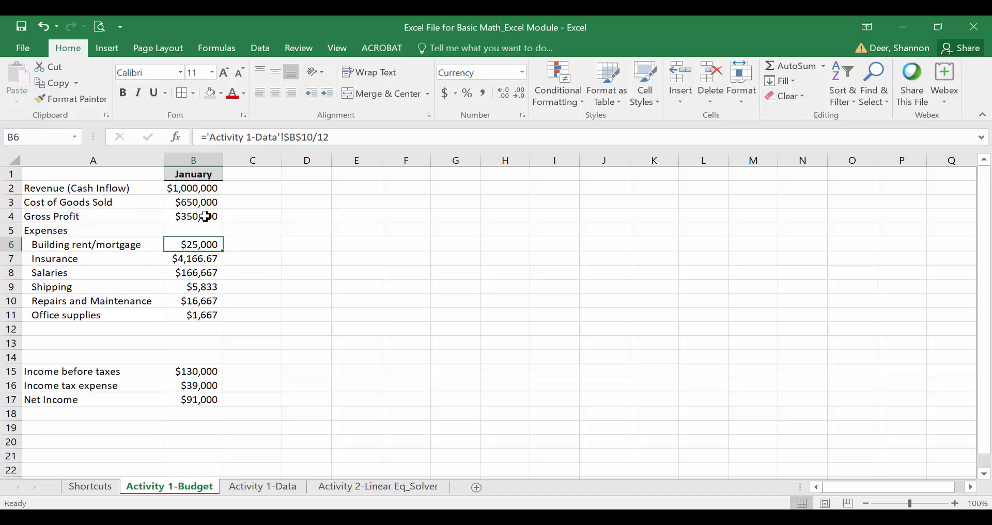
{"action": "key", "text": "F2"}
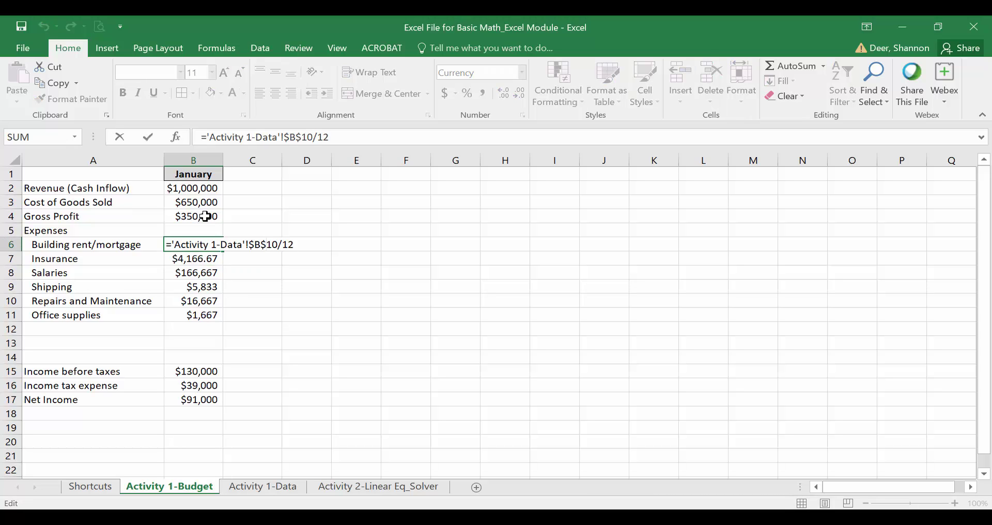
{"action": "key", "text": "F4"}
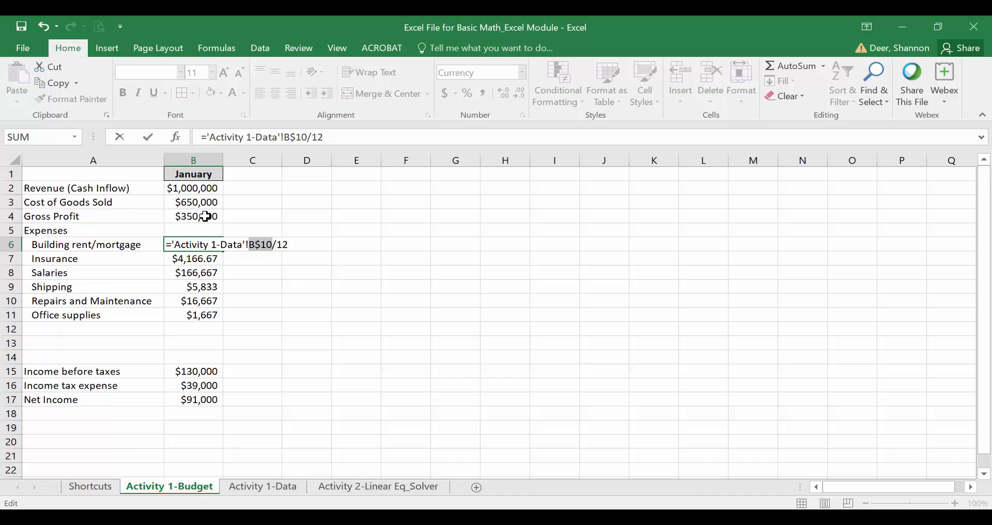
{"action": "key", "text": "F4"}
Commit B6's mixed-reference rent formula and check the B6 and B7 formulas
{"action": "key", "text": "ctrl+Return"}
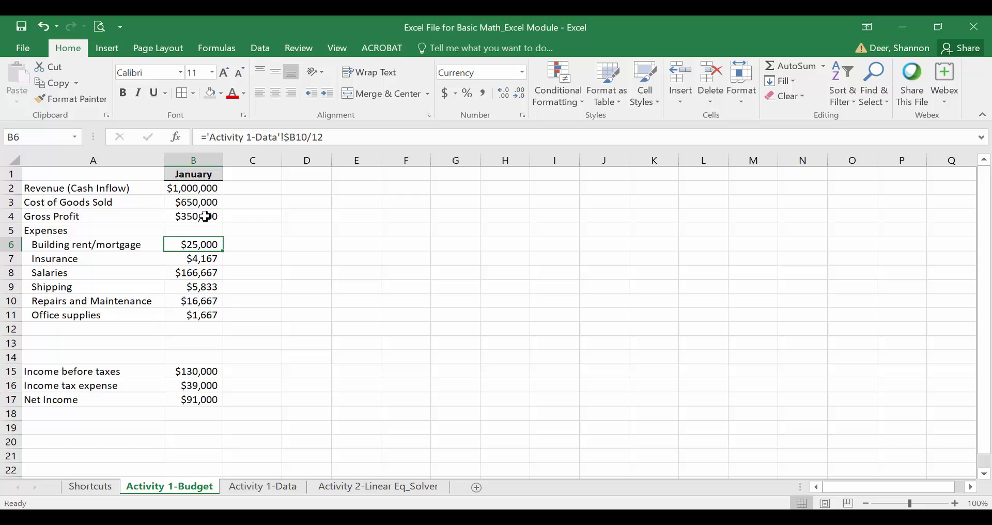
{"action": "key", "text": "F2"}
{"action": "key", "text": "Return"}
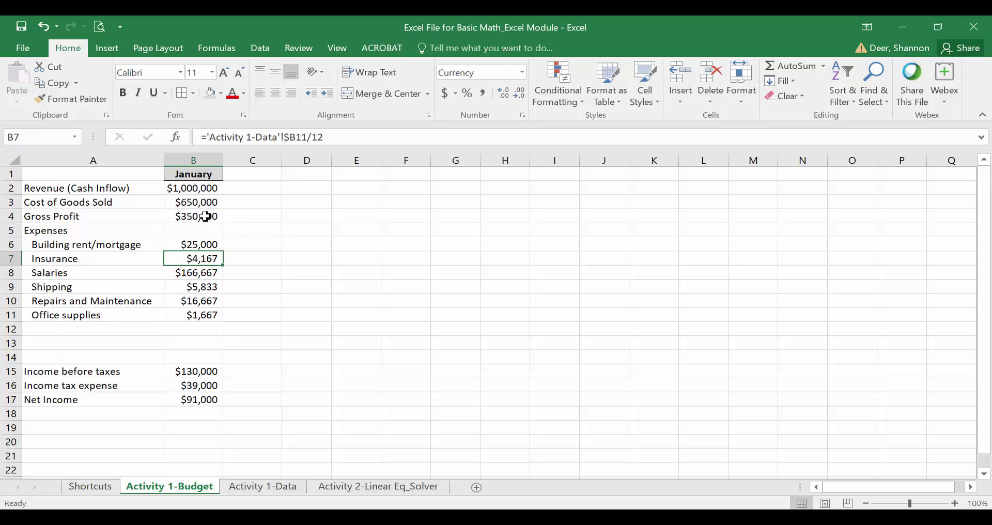
{"action": "key", "text": "F2"}
{"action": "key", "text": "Return"}
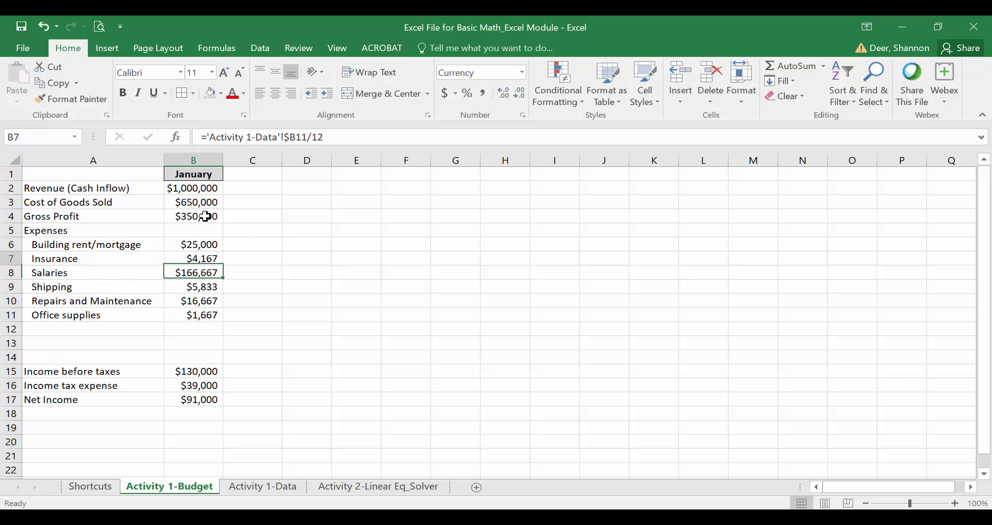
{"action": "key", "text": "Up"}
Check the rent and insurance amounts on Activity 1-Data, then copy B6's rent formula
{"action": "key", "text": "ctrl+Page_Down"}
{"action": "key", "text": "Down"}
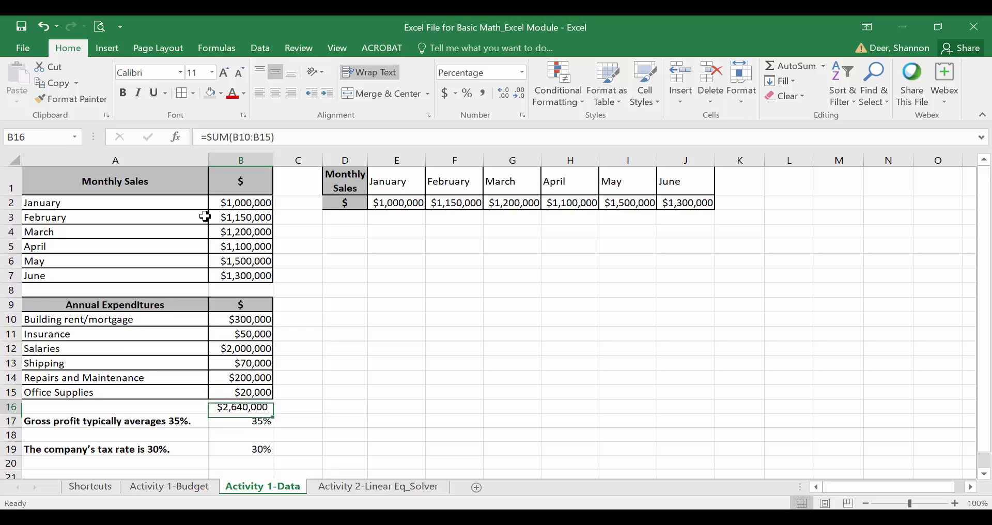
{"action": "key", "text": "Up"}
{"action": "key", "text": "Up"}
{"action": "key", "text": "Up"}
{"action": "key", "text": "Up"}
{"action": "key", "text": "Up"}
{"action": "key", "text": "Up"}
{"action": "key", "text": "Down"}
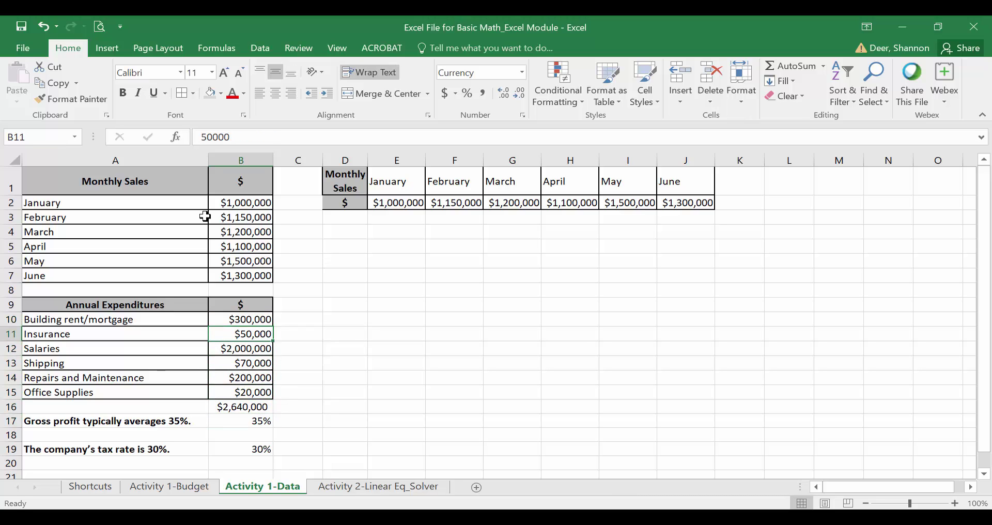
{"action": "key", "text": "ctrl+Page_Up"}
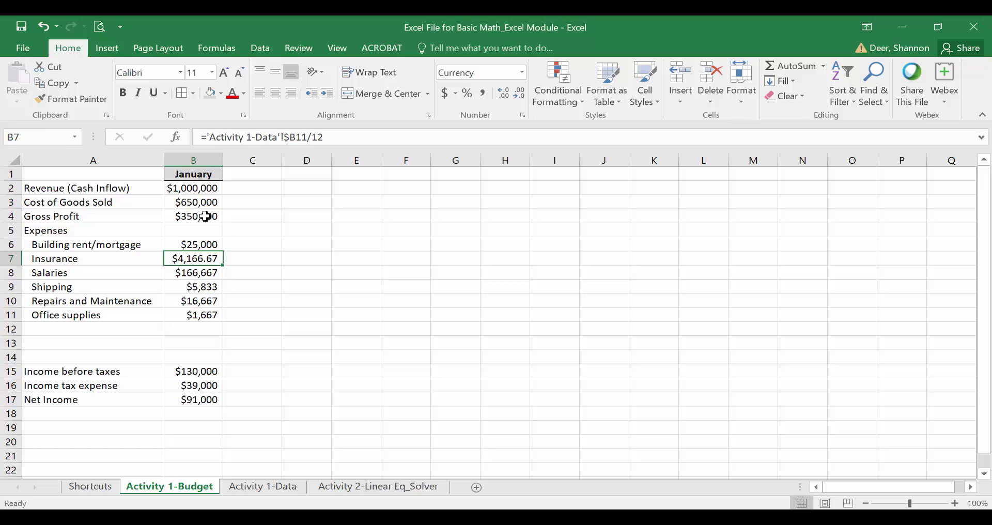
{"action": "key", "text": "Up"}
{"action": "key", "text": "ctrl+c"}
Trial-paste the rent formula into C6, inspect it, then clear C6 again
{"action": "key", "text": "Right"}
{"action": "key", "text": "ctrl+v"}
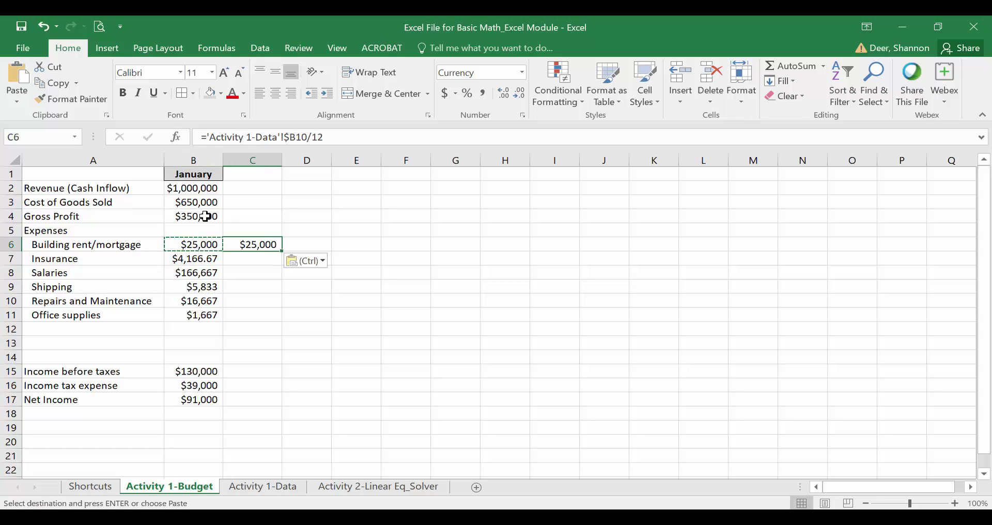
{"action": "key", "text": "F2"}
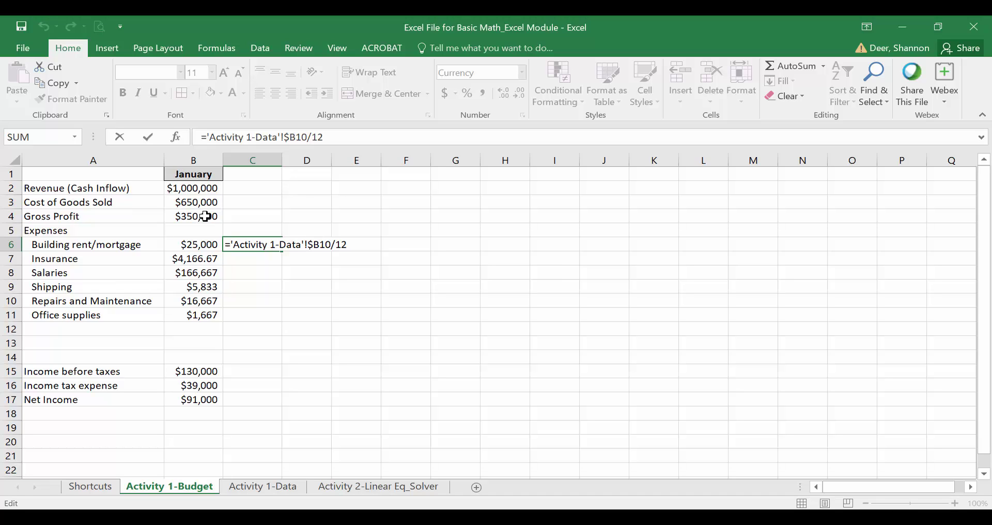
{"action": "key", "text": "Escape"}
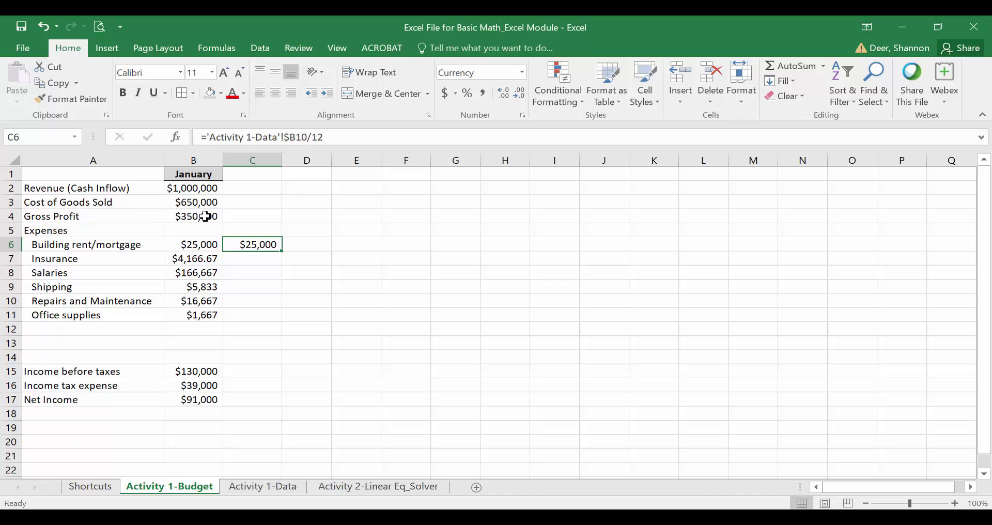
{"action": "key", "text": "Delete"}
Review the January expense formulas in B7:B11, then return to edit the rent formula in B6
{"action": "key", "text": "Left"}
{"action": "key", "text": "Down"}
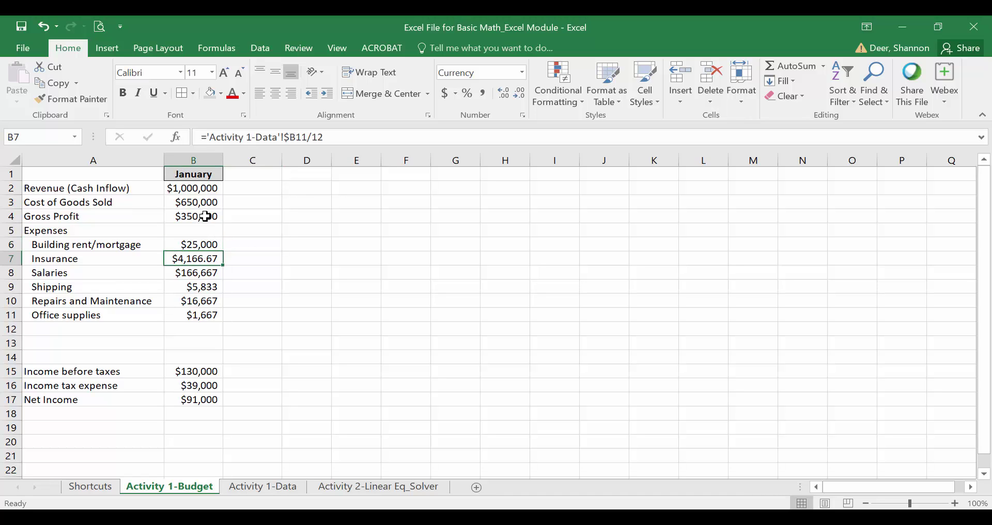
{"action": "key", "text": "Down"}
{"action": "key", "text": "Down"}
{"action": "key", "text": "Down"}
{"action": "key", "text": "Down"}
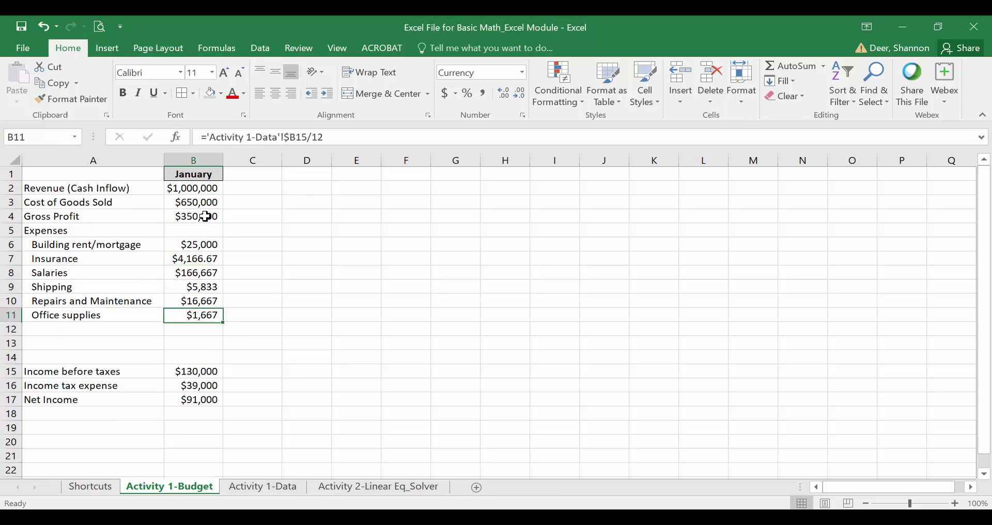
{"action": "key", "text": "Up"}
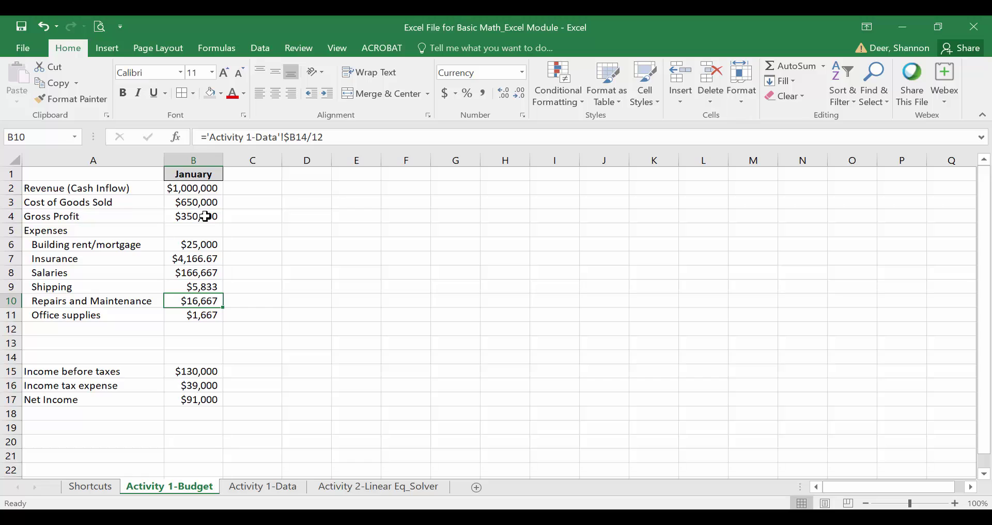
{"action": "key", "text": "Down"}
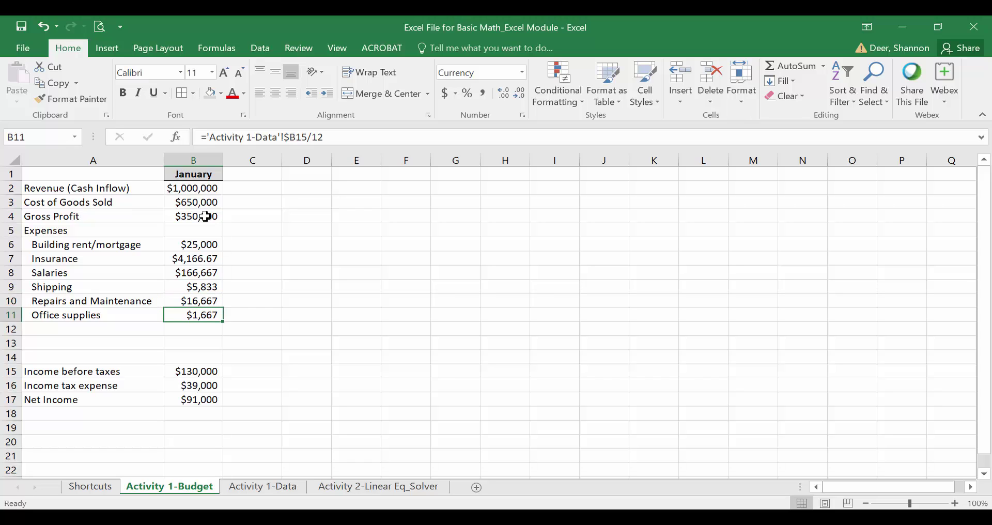
{"action": "key", "text": "Up"}
{"action": "key", "text": "Up"}
{"action": "key", "text": "Up"}
{"action": "key", "text": "Up"}
{"action": "key", "text": "Up"}
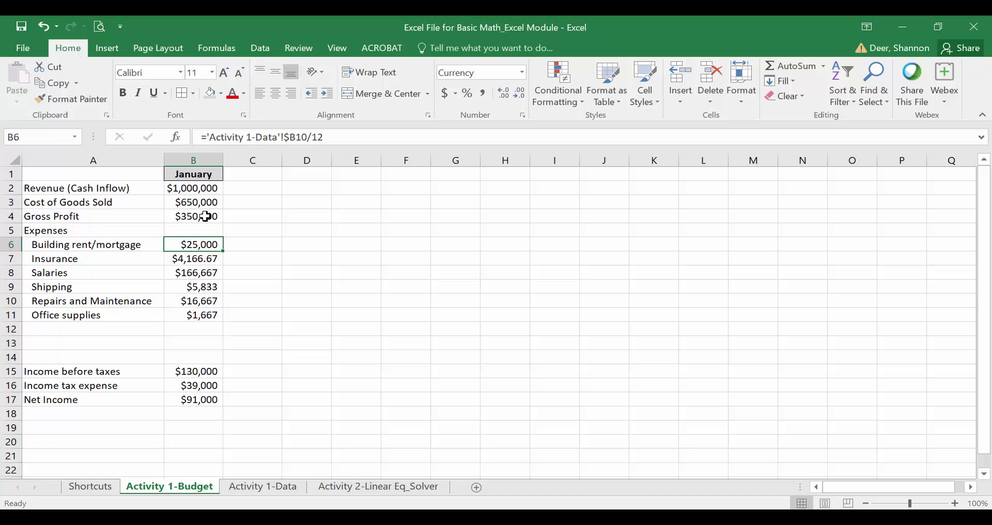
{"action": "key", "text": "F2"}
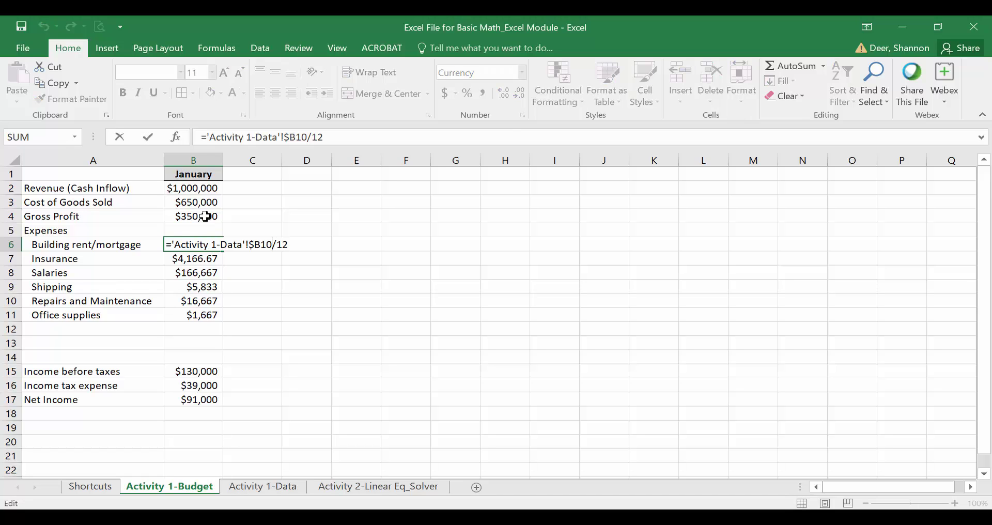
Commit B6's revised rent formula ='Activity 1-Data'!$B10/12
{"action": "key", "text": "Return"}
{"action": "key", "text": "Up"}
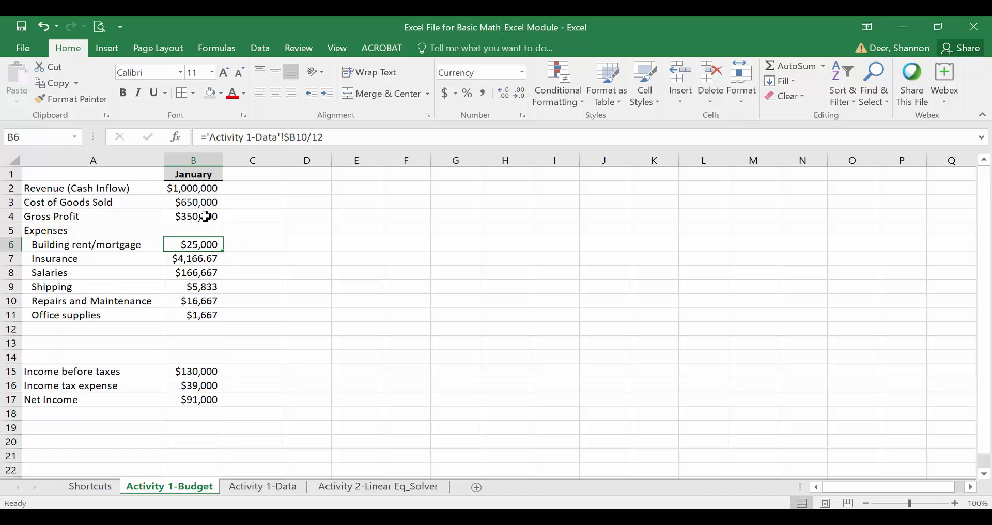
{"action": "key", "text": "Down"}
{"action": "key", "text": "Down"}
{"action": "key", "text": "Up"}
{"action": "key", "text": "Up"}
Apply B6's whole-dollar format to B7:B11 with Format Painter, so Insurance shows $4,167
{"action": "left_click", "coordinate": [101, 99]}
{"action": "left_click_drag", "start_coordinate": [212, 258], "coordinate": [215, 314]}
{"action": "key", "text": "Down"}
{"action": "key", "text": "Down"}
{"action": "key", "text": "Down"}
{"action": "key", "text": "Down"}
{"action": "key", "text": "Down"}
{"action": "key", "text": "Down"}
{"action": "key", "text": "Up"}
{"action": "key", "text": "Up"}
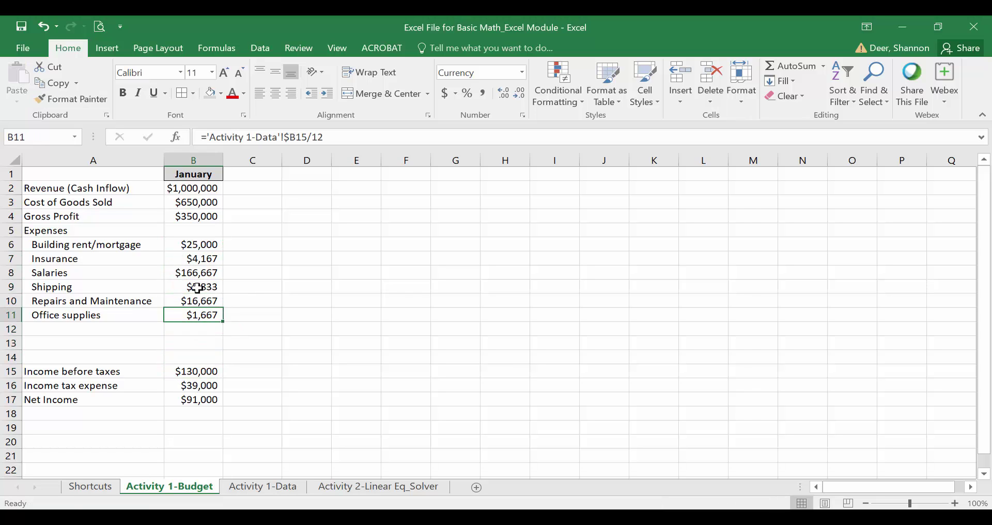
{"action": "key", "text": "Down"}
{"action": "key", "text": "Down"}
{"action": "key", "text": "Down"}
{"action": "key", "text": "Down"}
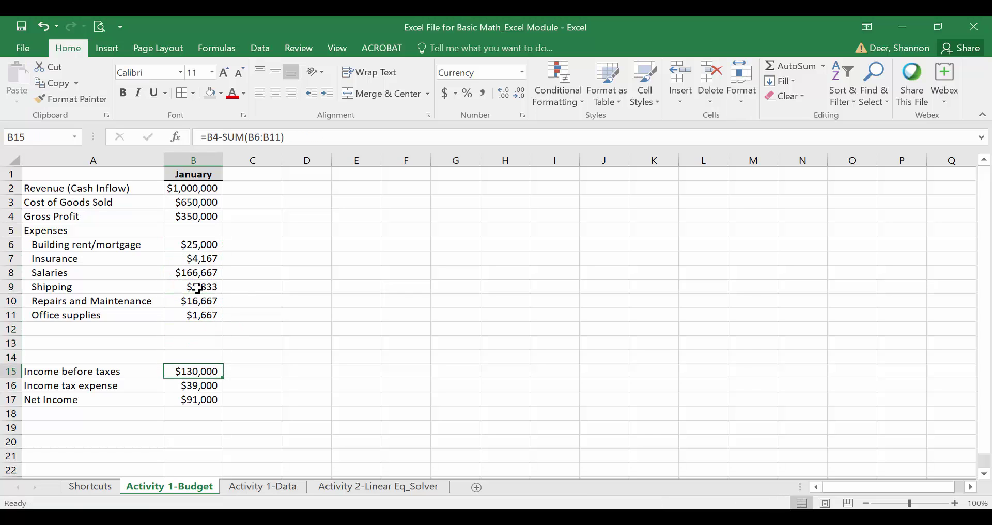
{"action": "key", "text": "F2"}
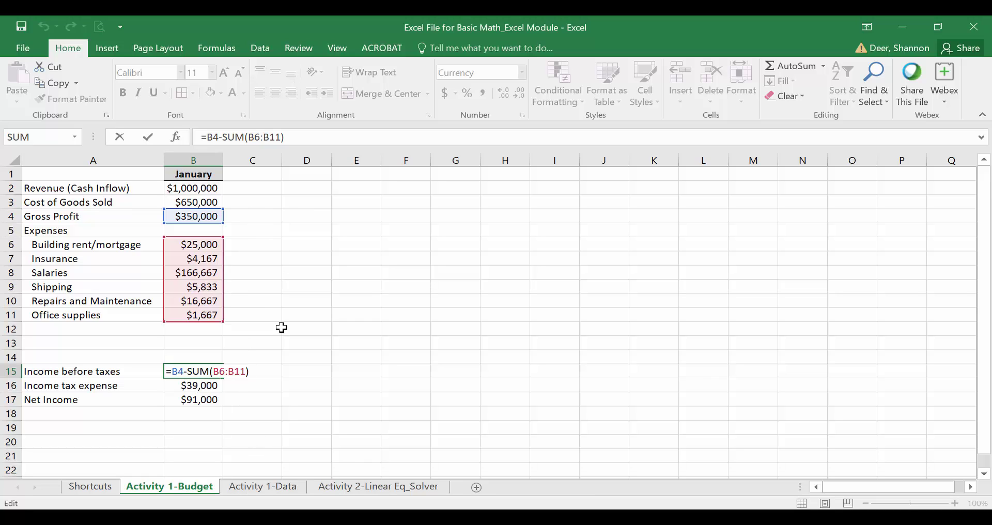
Make B16's income tax formula =B15*'Activity 1-Data'!$B$19 and verify the 30% rate
{"action": "key", "text": "Return"}
{"action": "key", "text": "F2"}
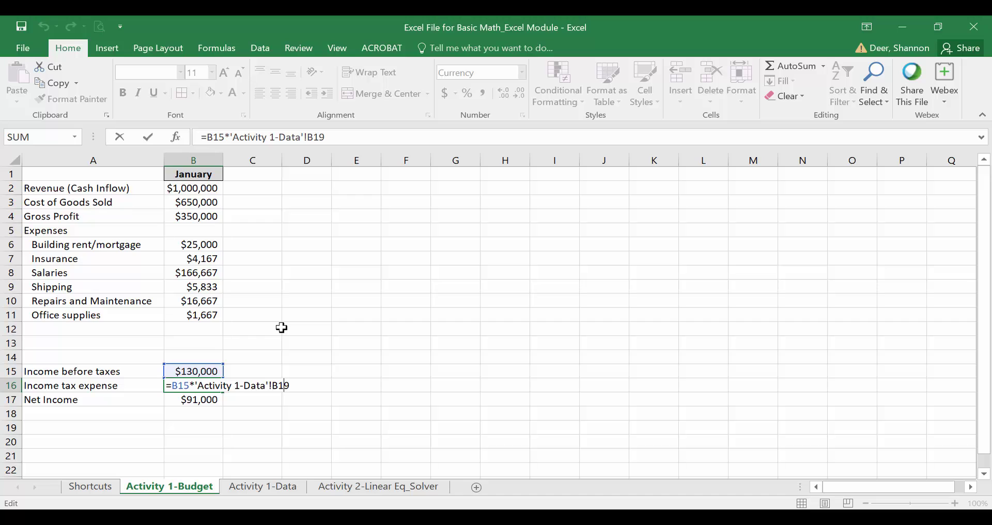
{"action": "key", "text": "F4"}
{"action": "key", "text": "Return"}
{"action": "key", "text": "Up"}
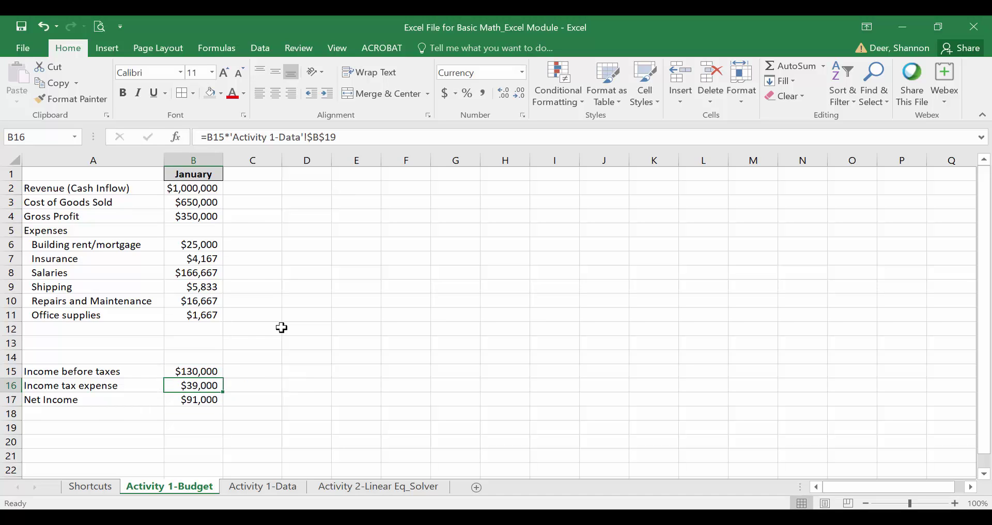
{"action": "key", "text": "ctrl+Page_Down"}
{"action": "key", "text": "Down"}
{"action": "key", "text": "Down"}
{"action": "key", "text": "Down"}
{"action": "key", "text": "Down"}
{"action": "key", "text": "Down"}
{"action": "key", "text": "Down"}
{"action": "key", "text": "Down"}
{"action": "key", "text": "Down"}
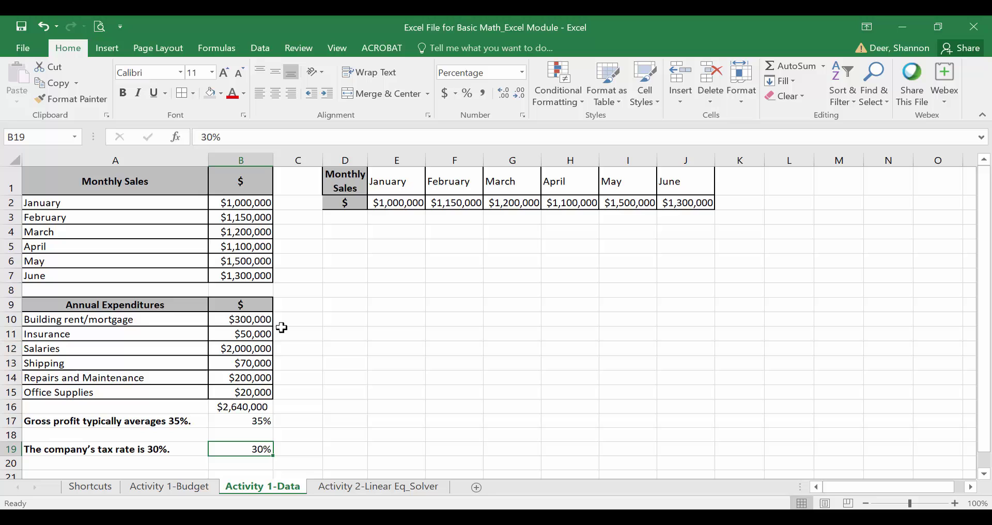
{"action": "key", "text": "ctrl+Page_Up"}
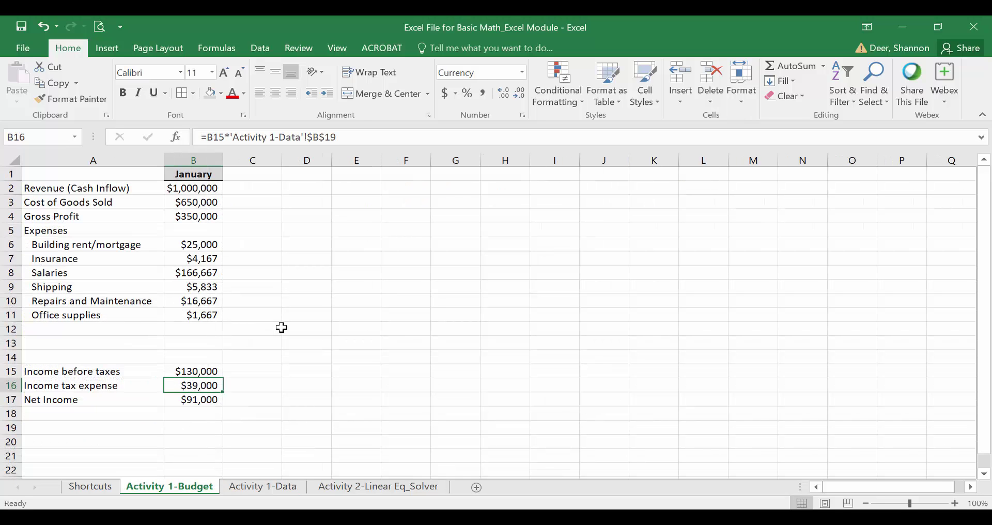
{"action": "key", "text": "F2"}
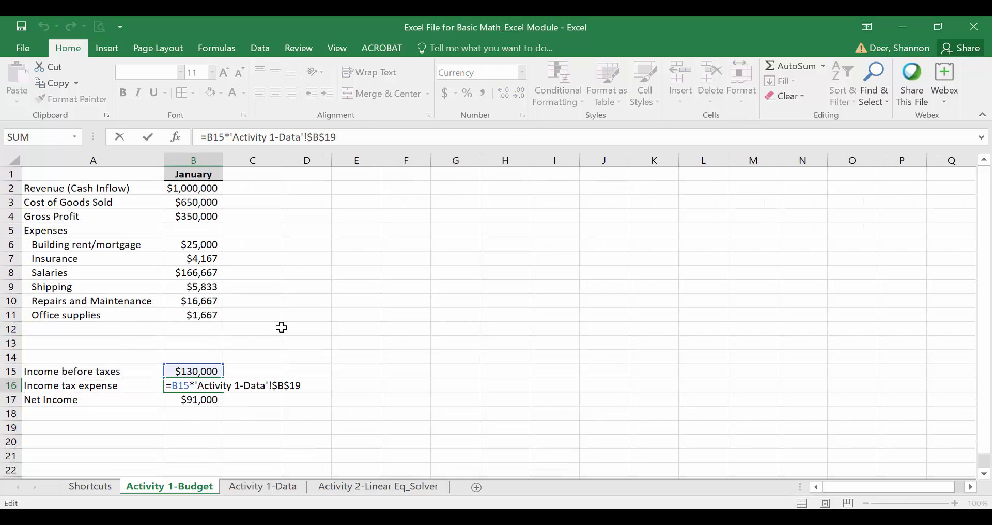
{"action": "key", "text": "Return"}
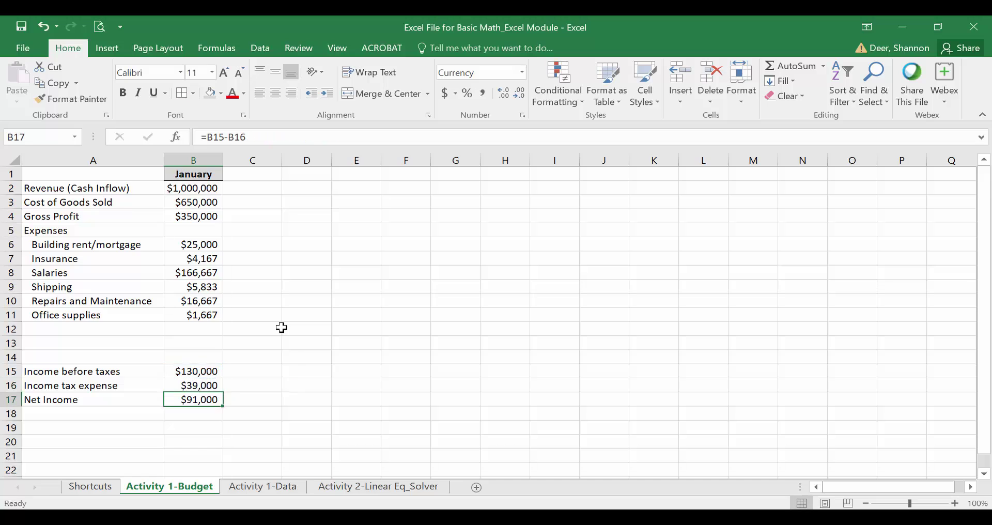
{"action": "key", "text": "F2"}
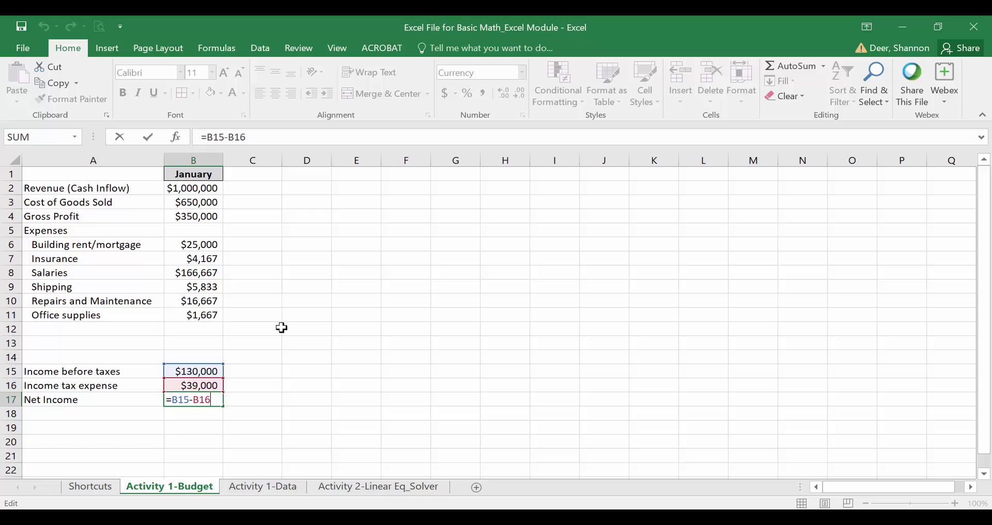
{"action": "key", "text": "Left"}
{"action": "key", "text": "Left"}
{"action": "key", "text": "Left"}
Commit the January net income formula and inspect the income rows in columns B and C
{"action": "key", "text": "Return"}
{"action": "key", "text": "Right"}
{"action": "key", "text": "Up"}
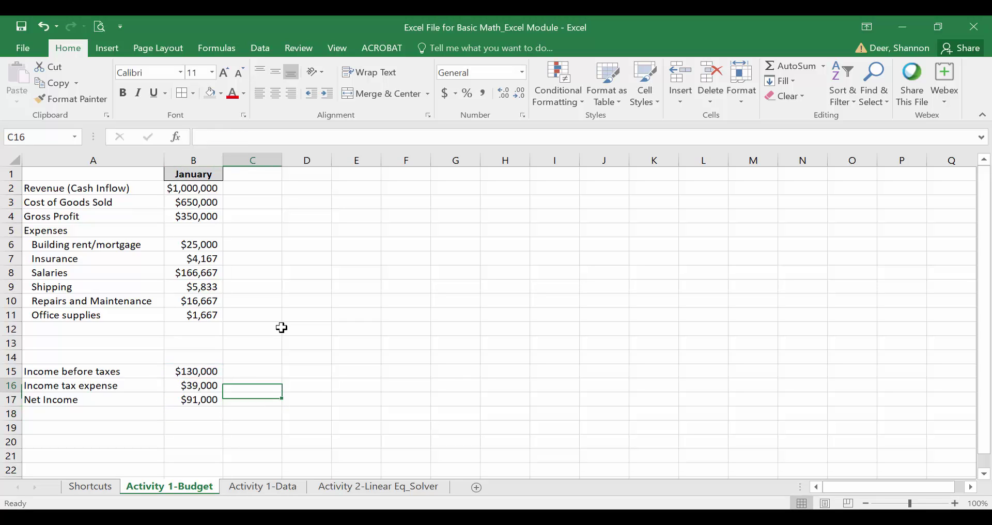
{"action": "key", "text": "Up"}
{"action": "key", "text": "Up"}
{"action": "key", "text": "shift+Down"}
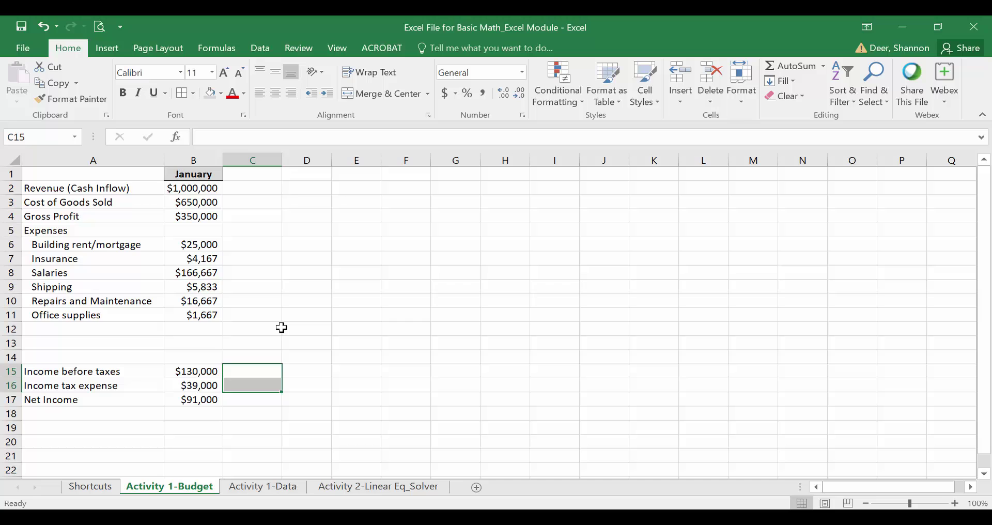
{"action": "key", "text": "Down"}
{"action": "key", "text": "Left"}
{"action": "key", "text": "Up"}
{"action": "key", "text": "Up"}
{"action": "key", "text": "Up"}
{"action": "key", "text": "Up"}
{"action": "key", "text": "Up"}
{"action": "key", "text": "Up"}
{"action": "key", "text": "Up"}
{"action": "key", "text": "Up"}
{"action": "key", "text": "Up"}
{"action": "key", "text": "Up"}
{"action": "key", "text": "Up"}
{"action": "key", "text": "Up"}
{"action": "key", "text": "Up"}
{"action": "key", "text": "Up"}
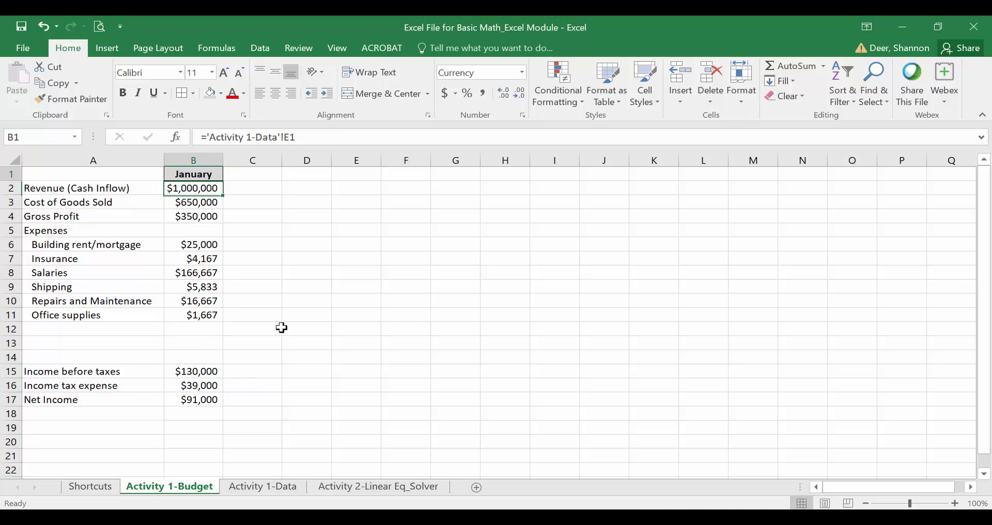
Copy January's formulas in B1:B17 across C1:G1 for February through June
{"action": "key", "text": "shift+Down"}
{"action": "key", "text": "shift+Down"}
{"action": "key", "text": "shift+Down"}
{"action": "key", "text": "shift+Down"}
{"action": "key", "text": "shift+Down"}
{"action": "key", "text": "shift+Down"}
{"action": "key", "text": "shift+Down"}
{"action": "key", "text": "shift+Down"}
{"action": "key", "text": "shift+Down"}
{"action": "key", "text": "shift+Down"}
{"action": "key", "text": "shift+Down"}
{"action": "key", "text": "shift+Down"}
{"action": "key", "text": "shift+Down"}
{"action": "key", "text": "shift+Down"}
{"action": "key", "text": "shift+Down"}
{"action": "key", "text": "shift+Down"}
{"action": "key", "text": "ctrl+c"}
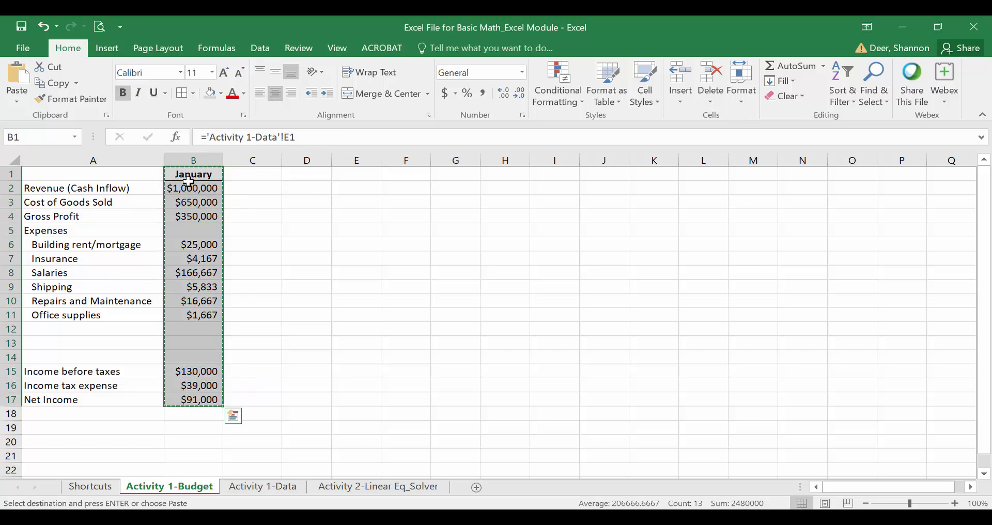
{"action": "key", "text": "Right"}
{"action": "key", "text": "shift+Right"}
{"action": "key", "text": "shift+Right"}
{"action": "key", "text": "shift+Right"}
{"action": "key", "text": "shift+Right"}
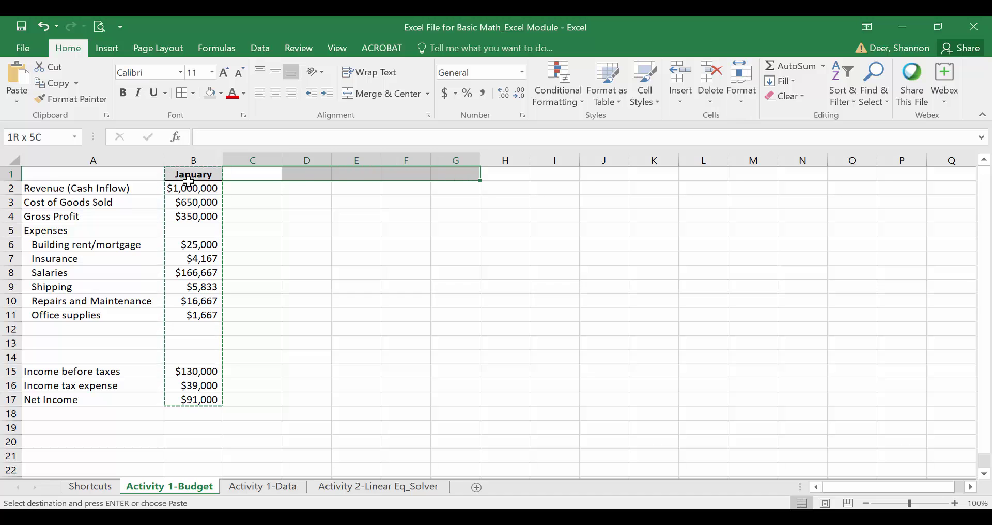
{"action": "key", "text": "ctrl+v"}
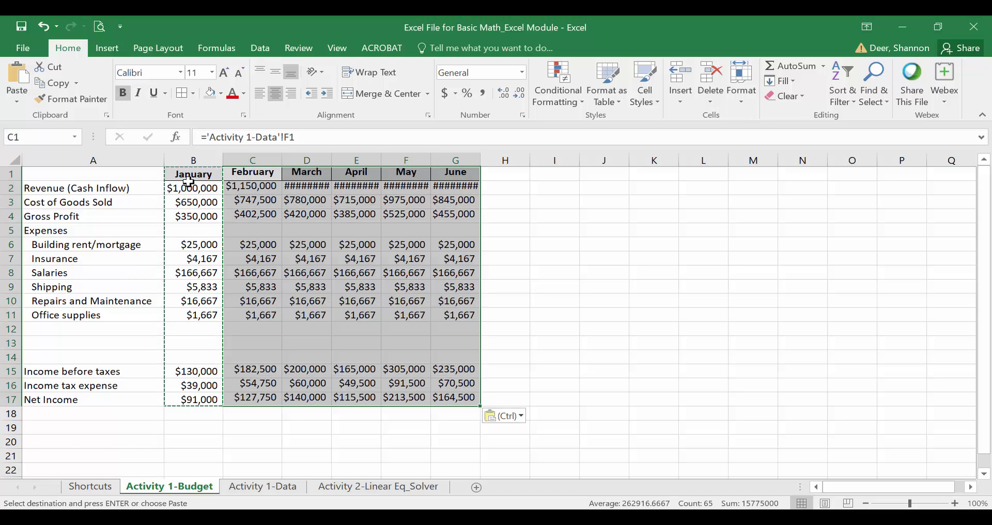
{"action": "left_click", "coordinate": [15, 160]}
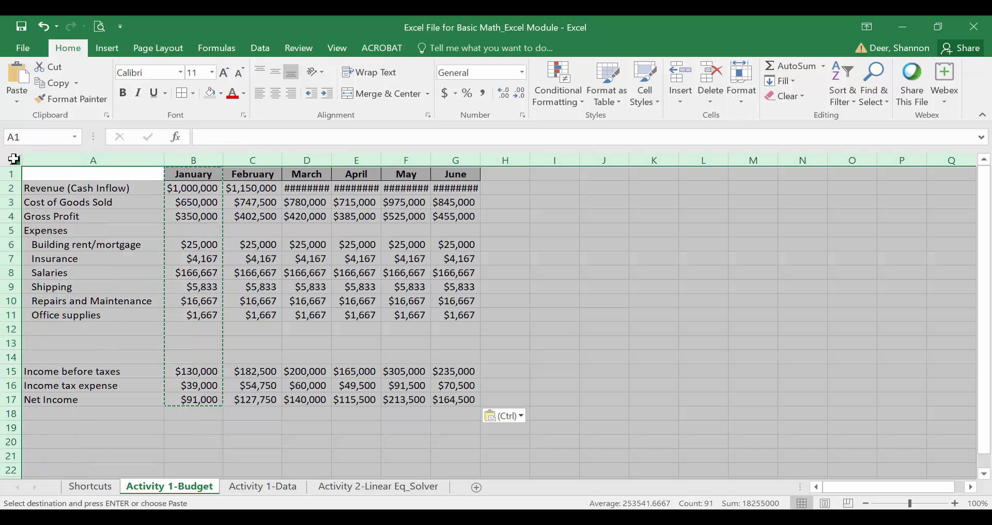
AutoFit all columns so February–June values like $1,200,000 display in full
{"action": "double_click", "coordinate": [221, 160]}
{"action": "key", "text": "Down"}
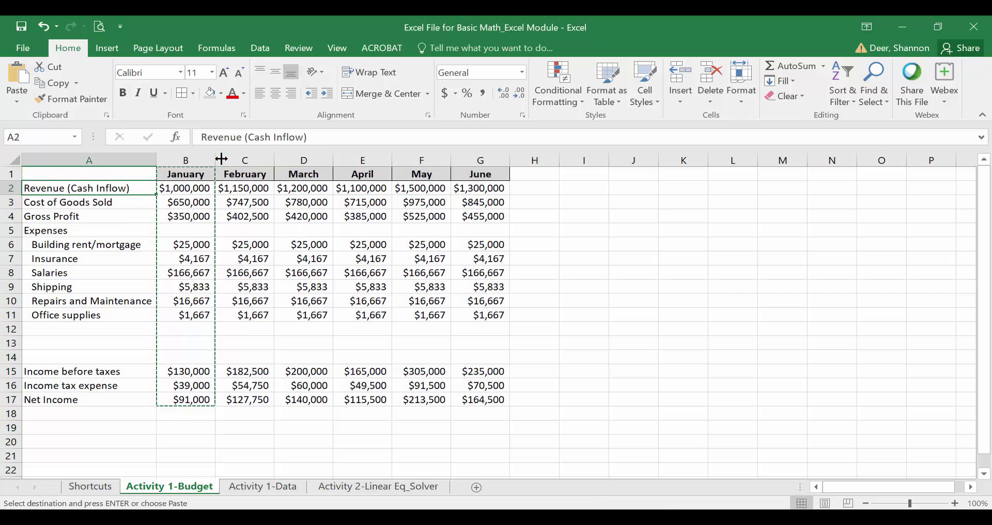
{"action": "key", "text": "Right"}
{"action": "key", "text": "Right"}
{"action": "key", "text": "Right"}
{"action": "key", "text": "Down"}
{"action": "key", "text": "Down"}
{"action": "key", "text": "Down"}
{"action": "key", "text": "Down"}
{"action": "key", "text": "Down"}
{"action": "key", "text": "Down"}
{"action": "key", "text": "Left"}
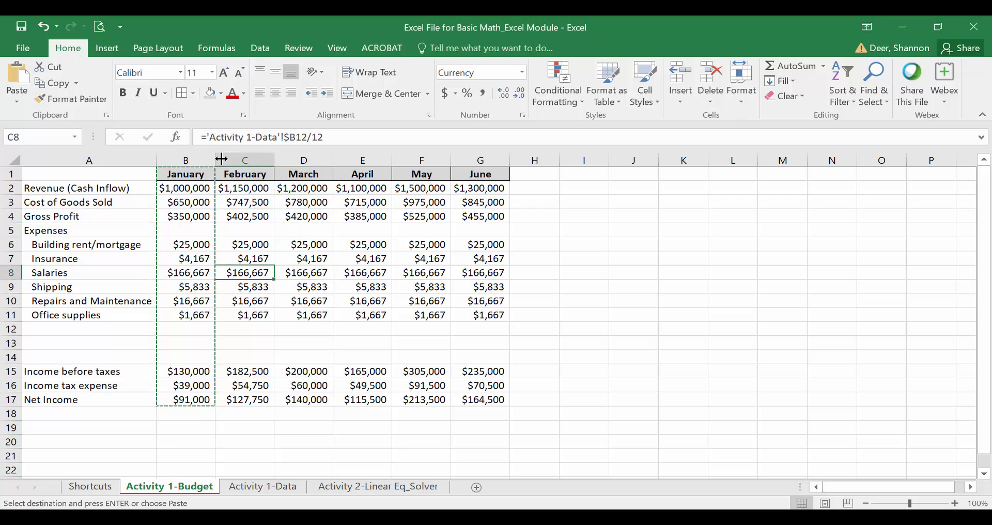
{"action": "key", "text": "Down"}
{"action": "key", "text": "Down"}
{"action": "key", "text": "Down"}
{"action": "key", "text": "Down"}
{"action": "key", "text": "Down"}
{"action": "key", "text": "Down"}
{"action": "key", "text": "Down"}
{"action": "key", "text": "Down"}
{"action": "key", "text": "Down"}
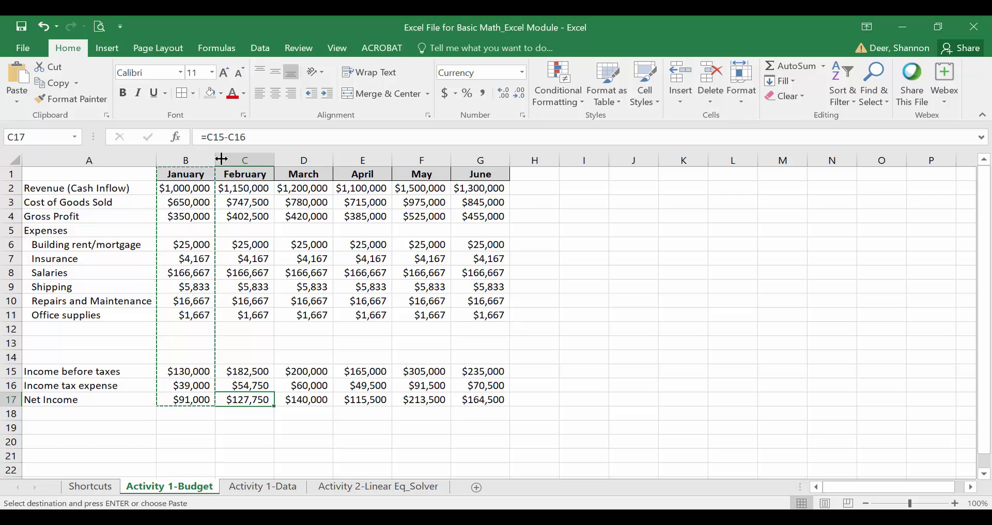
Review the copied net income, income tax, revenue, cost and gross profit formulas across the months
{"action": "key", "text": "Right"}
{"action": "key", "text": "Right"}
{"action": "key", "text": "Right"}
{"action": "key", "text": "Right"}
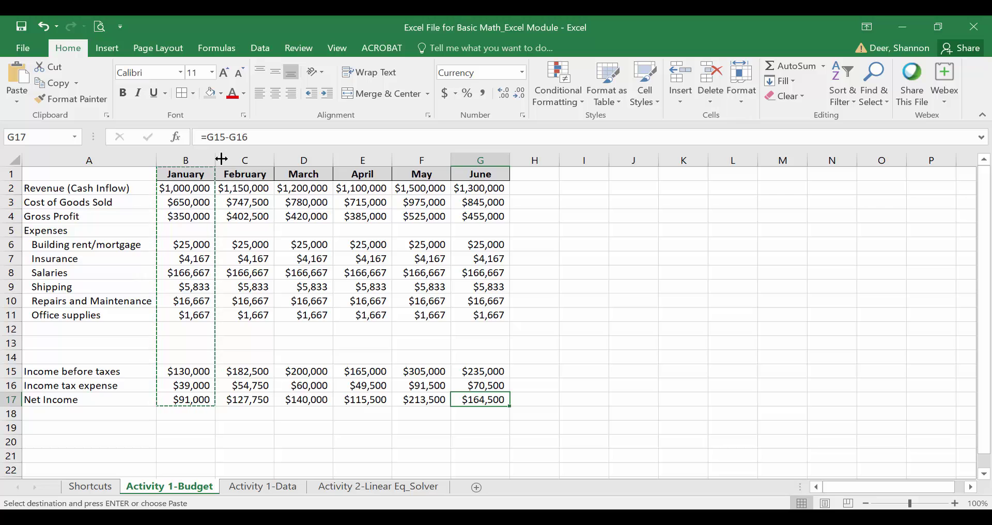
{"action": "key", "text": "Left"}
{"action": "key", "text": "Left"}
{"action": "key", "text": "Left"}
{"action": "key", "text": "Left"}
{"action": "key", "text": "Left"}
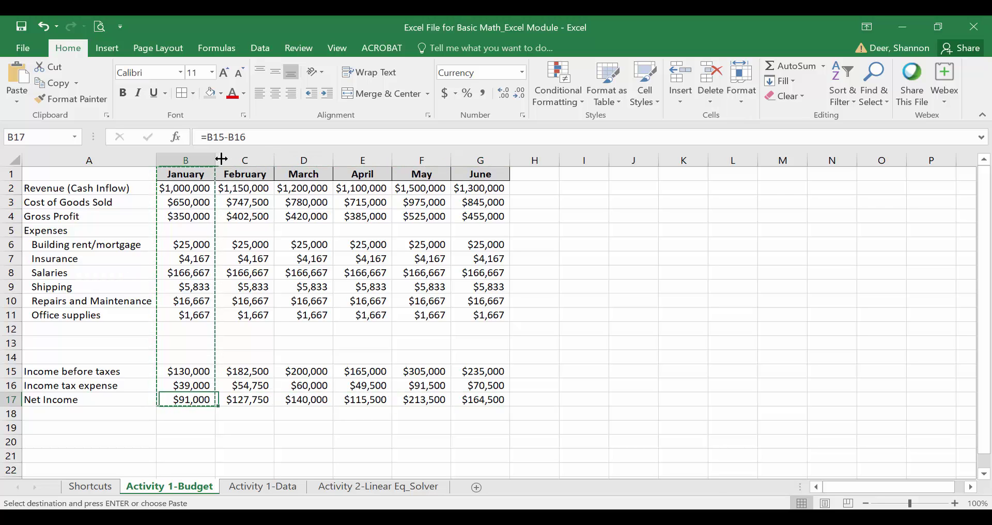
{"action": "key", "text": "Up"}
{"action": "key", "text": "Up"}
{"action": "key", "text": "Up"}
{"action": "key", "text": "Up"}
{"action": "key", "text": "Up"}
{"action": "key", "text": "Up"}
{"action": "key", "text": "Up"}
{"action": "key", "text": "Up"}
{"action": "key", "text": "Up"}
{"action": "key", "text": "Up"}
{"action": "key", "text": "Up"}
{"action": "key", "text": "Up"}
{"action": "key", "text": "Up"}
{"action": "key", "text": "Up"}
{"action": "key", "text": "Up"}
{"action": "key", "text": "Up"}
{"action": "key", "text": "Right"}
{"action": "key", "text": "Down"}
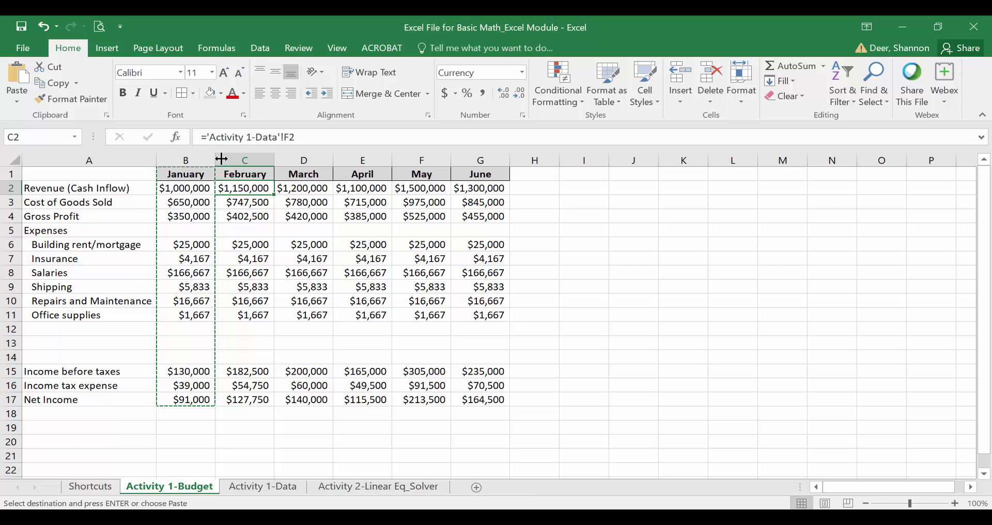
{"action": "key", "text": "Down"}
{"action": "key", "text": "Right"}
{"action": "key", "text": "Right"}
{"action": "key", "text": "Right"}
{"action": "key", "text": "Right"}
{"action": "key", "text": "Up"}
{"action": "key", "text": "Left"}
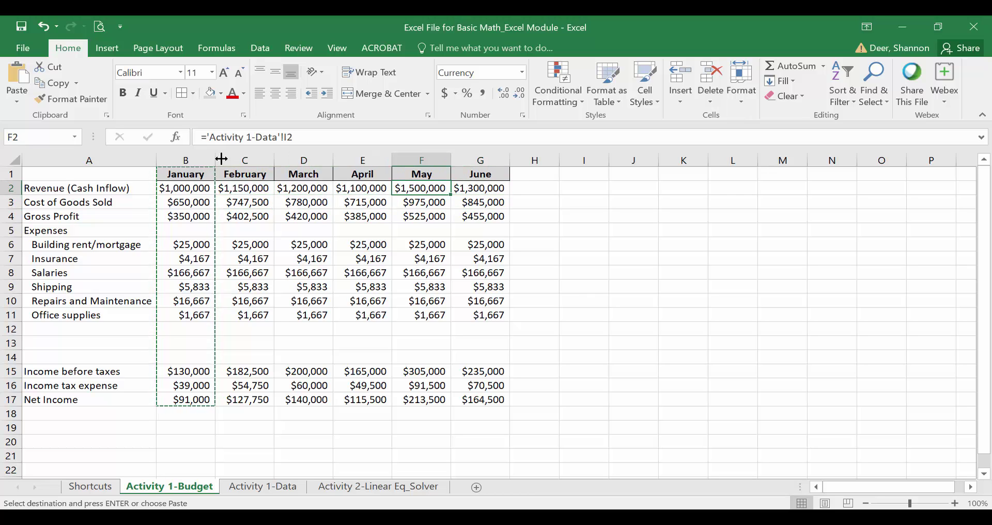
{"action": "key", "text": "Down"}
{"action": "key", "text": "Left"}
{"action": "key", "text": "Left"}
{"action": "key", "text": "Left"}
{"action": "key", "text": "Left"}
{"action": "key", "text": "Up"}
{"action": "key", "text": "Right"}
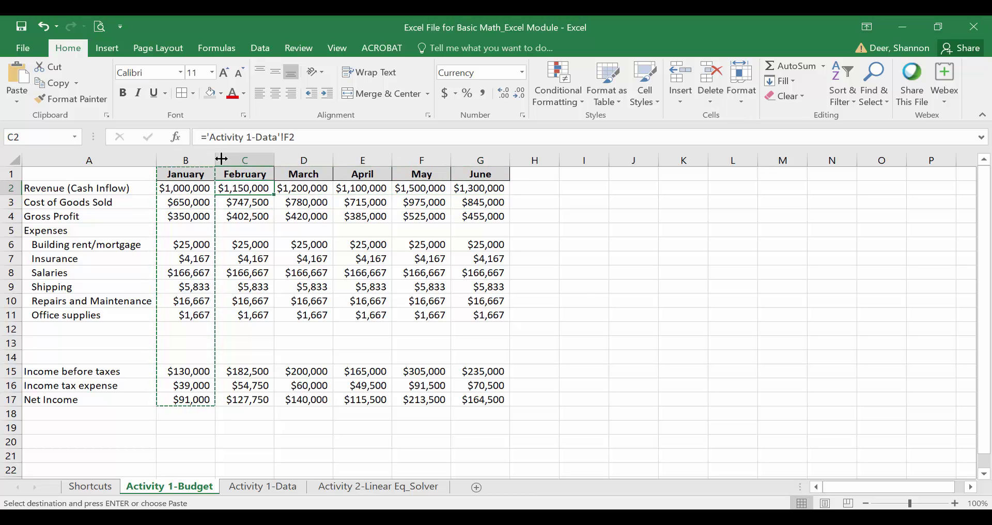
{"action": "key", "text": "Down"}
{"action": "key", "text": "Down"}
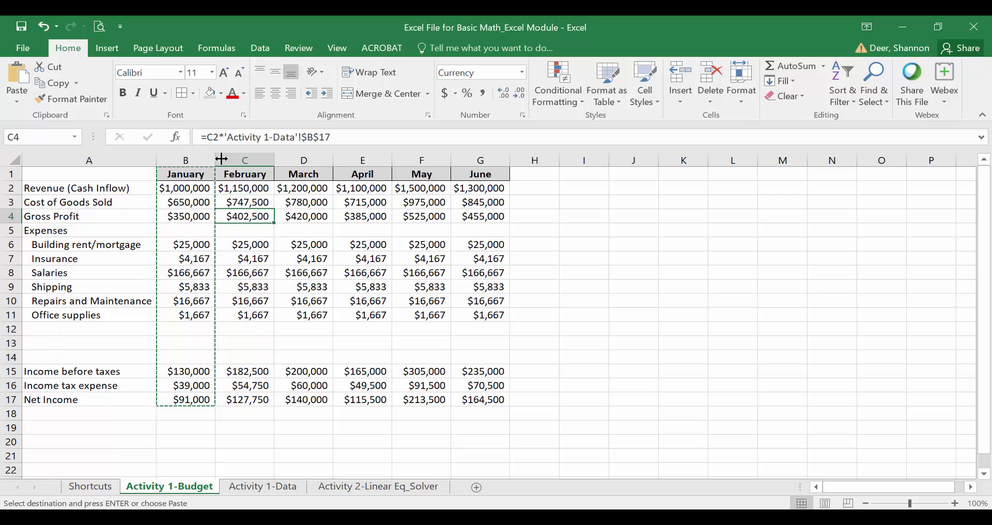
{"action": "key", "text": "Left"}
{"action": "key", "text": "ctrl+Home"}
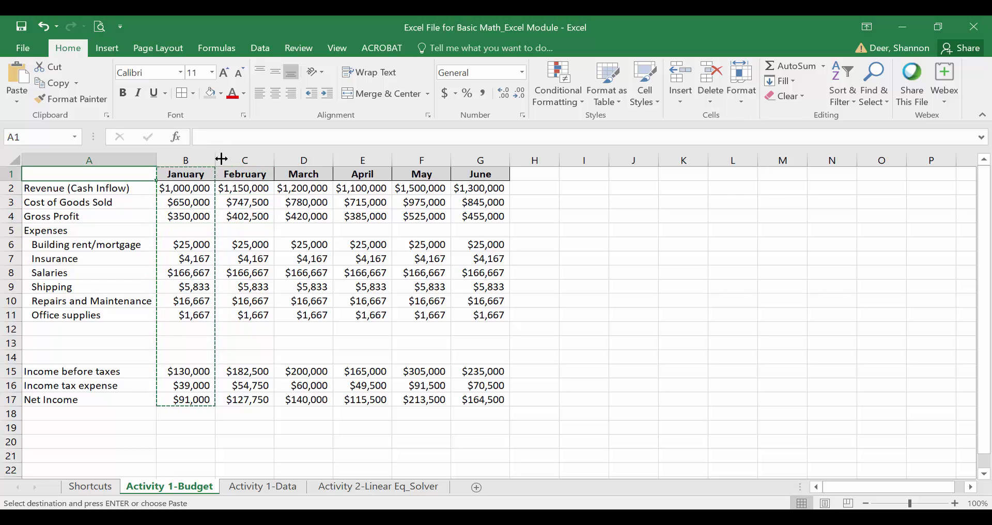